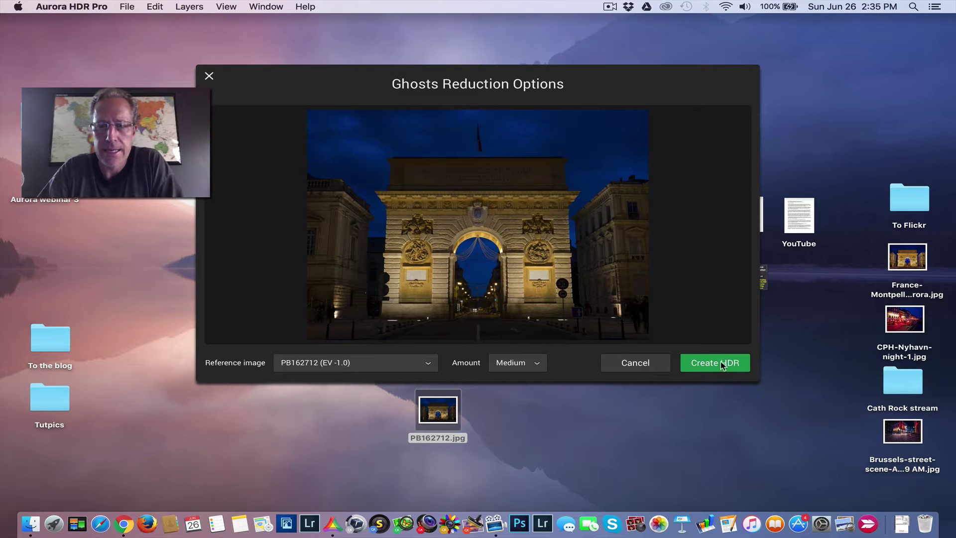
# Step: Create the HDR image with PB162712 (EV -1.0) as reference and Medium ghost reduction, and collapse the Tone settings
pyautogui.click(721, 362)
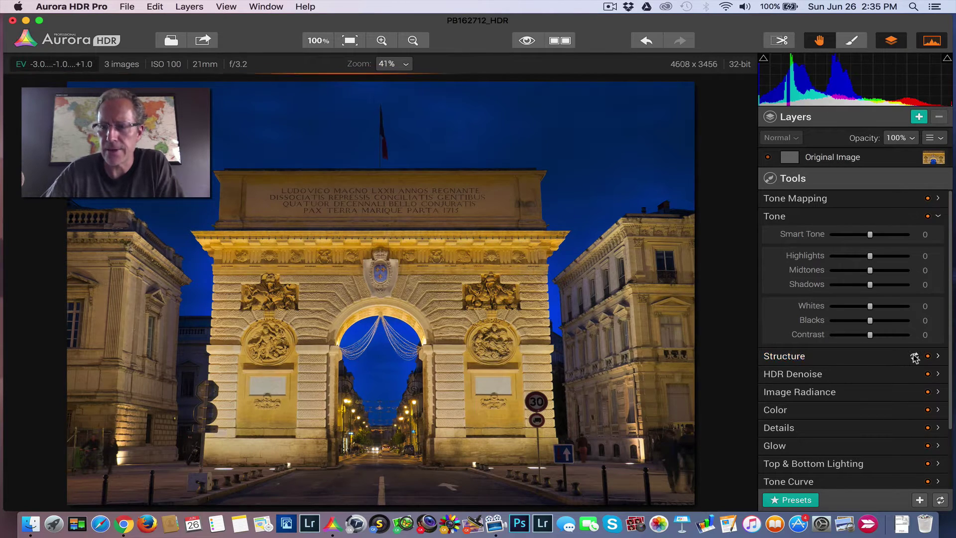
pyautogui.click(839, 216)
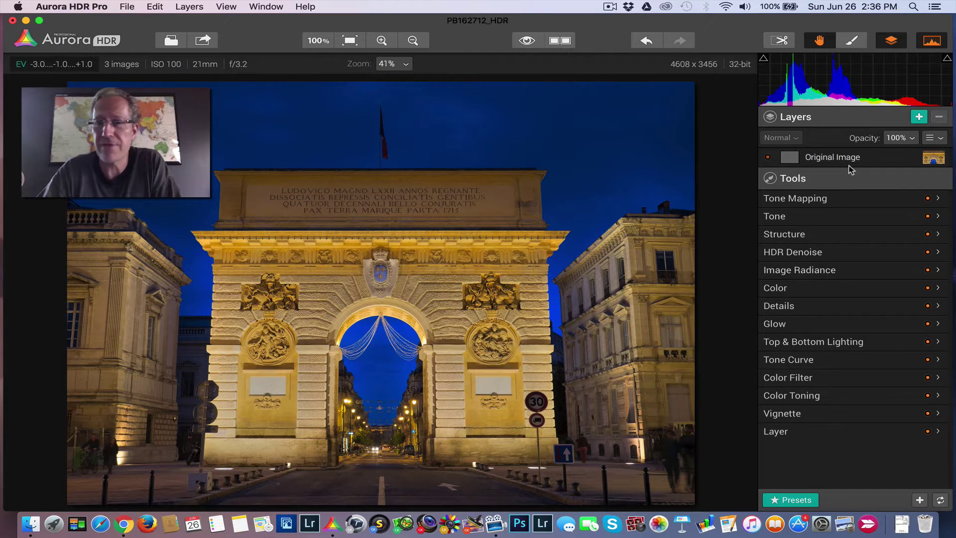
# Step: Apply the Balanced & Realistic preset from the Realistic HDR set to the original image and compare it with the unedited version
pyautogui.click(795, 500)
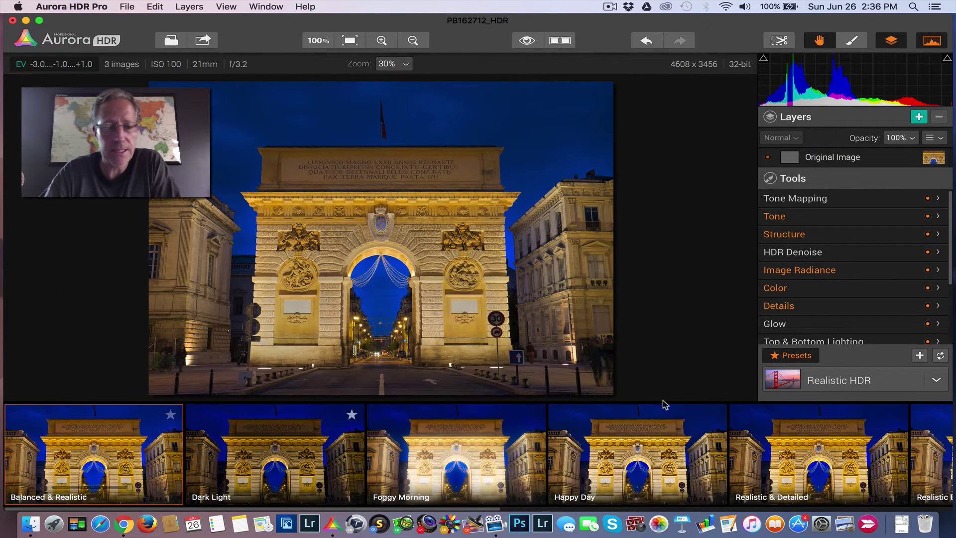
pyautogui.click(802, 354)
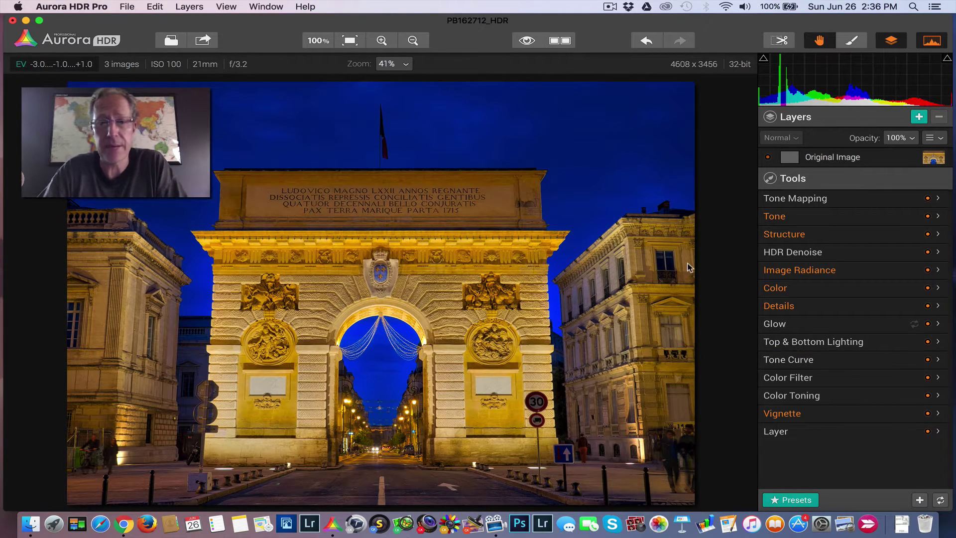
pyautogui.click(529, 42)
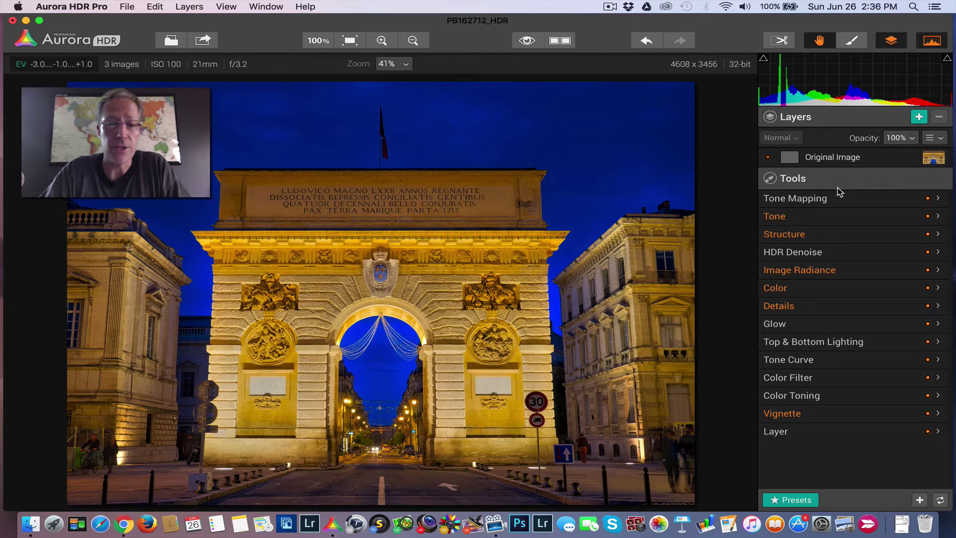
# Step: Add a new adjustment layer above the original image and name it Happy Day
pyautogui.click(919, 117)
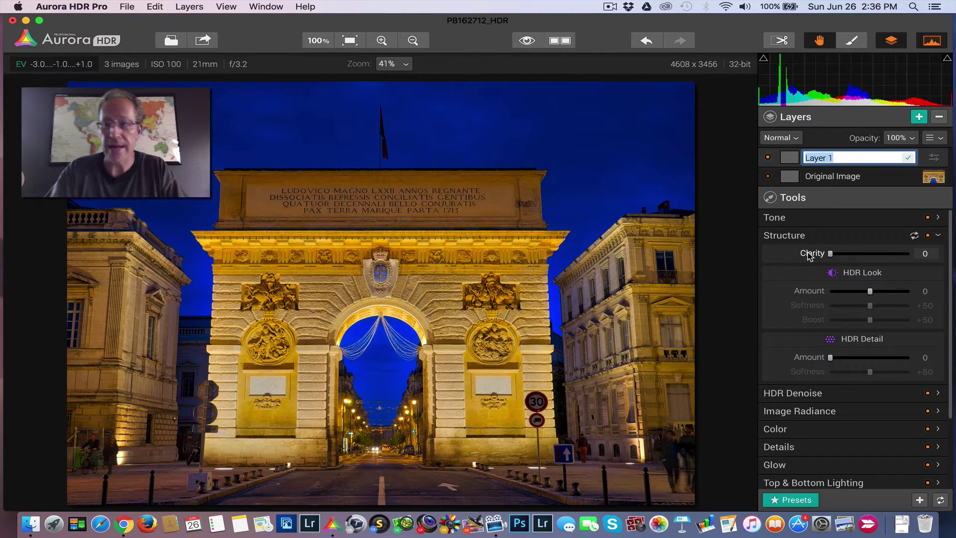
pyautogui.write('Happy Da')
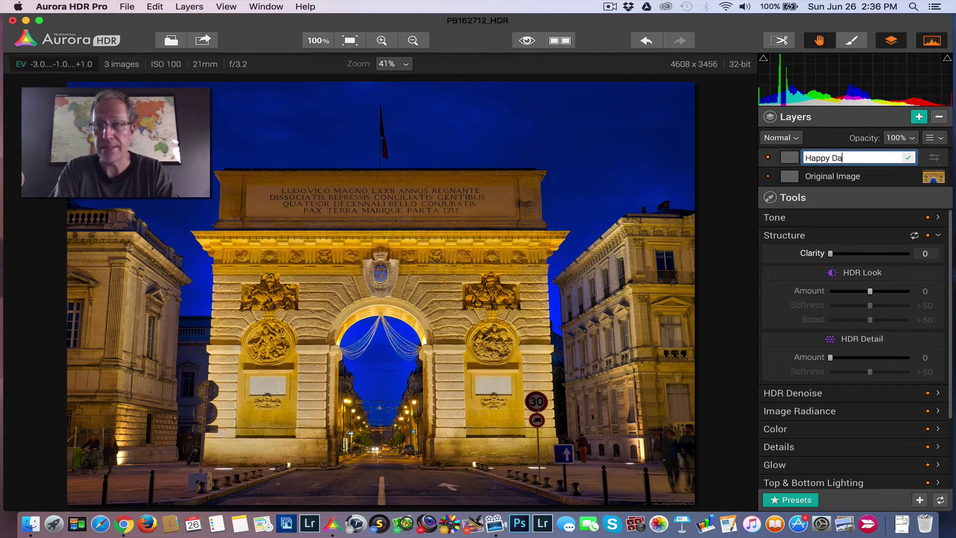
pyautogui.write('y')
pyautogui.press('Return')
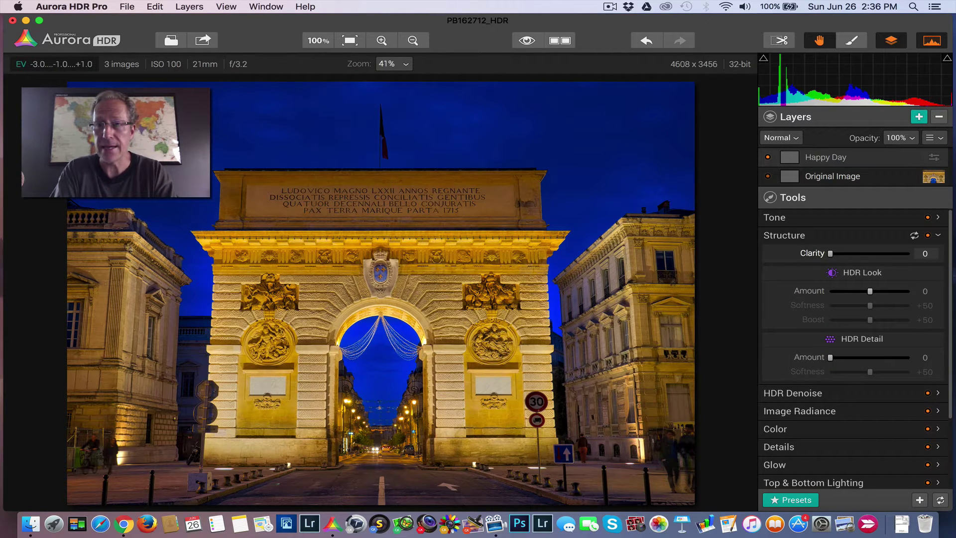
# Step: Apply the Happy Day preset from the Realistic HDR set to the Happy Day layer
pyautogui.click(789, 500)
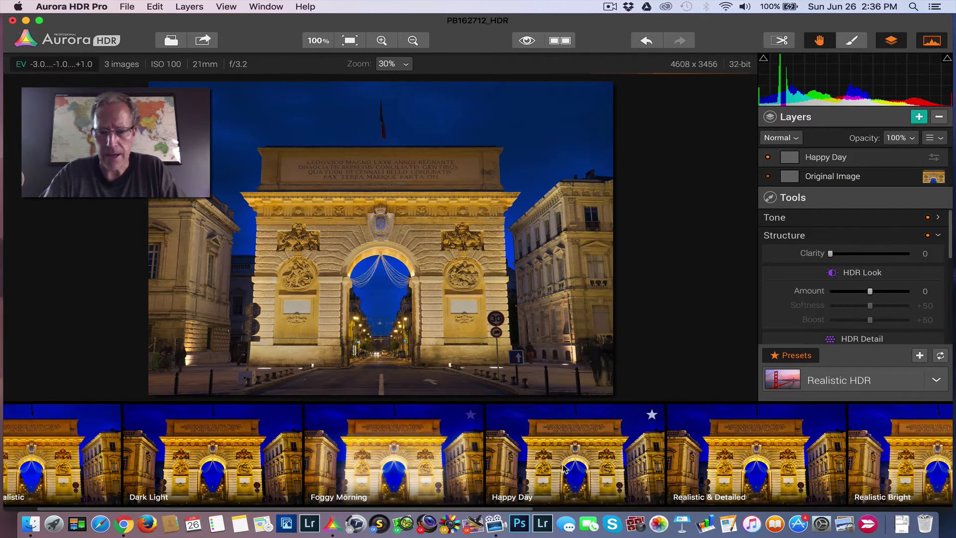
pyautogui.click(564, 468)
pyautogui.click(795, 355)
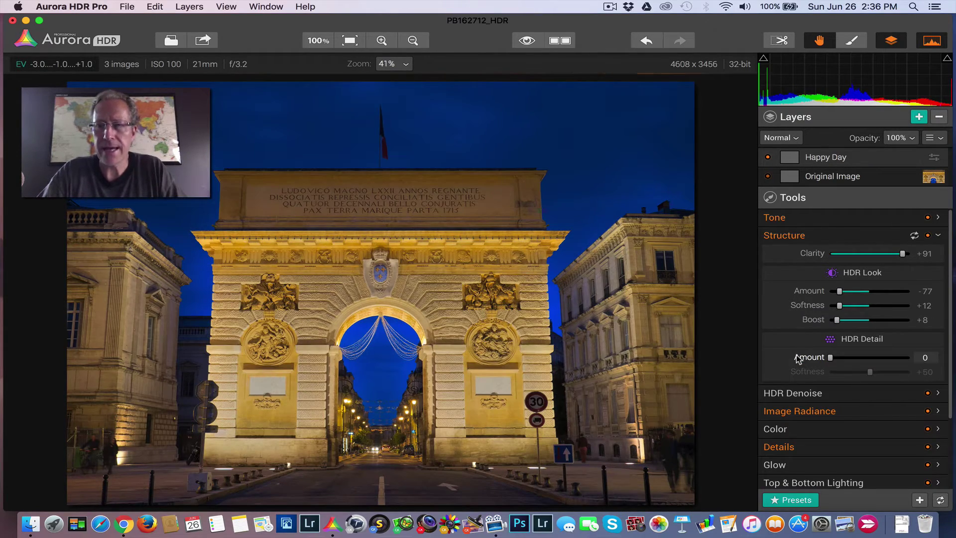
# Step: Reduce the Happy Day layer's opacity to 49% and toggle its visibility to compare the effect
pyautogui.click(899, 137)
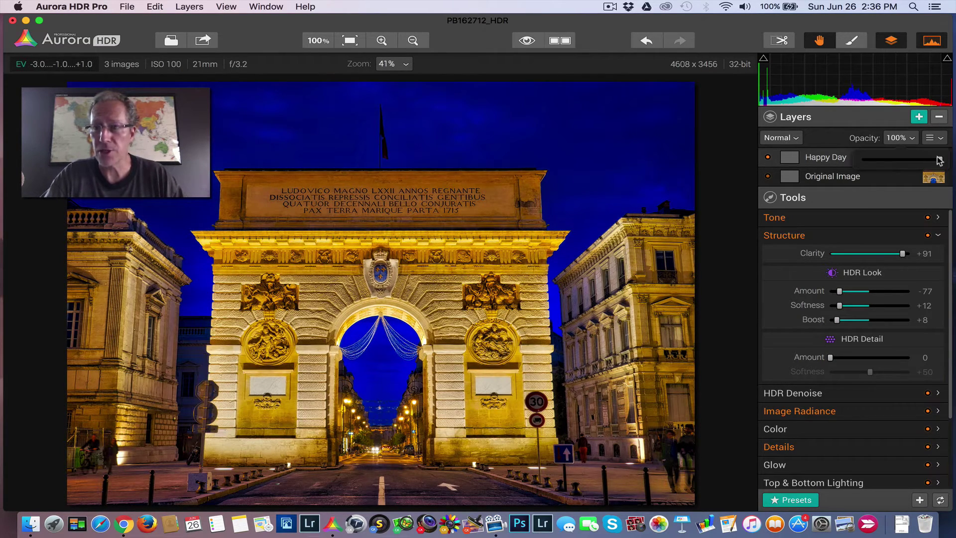
pyautogui.moveTo(940, 160); pyautogui.dragTo(902, 161)
pyautogui.click(902, 137)
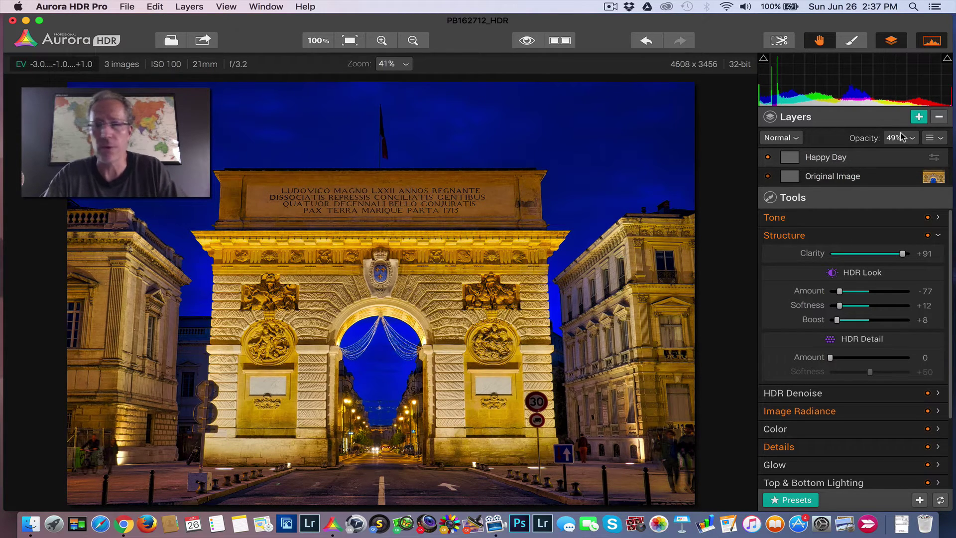
pyautogui.click(768, 158)
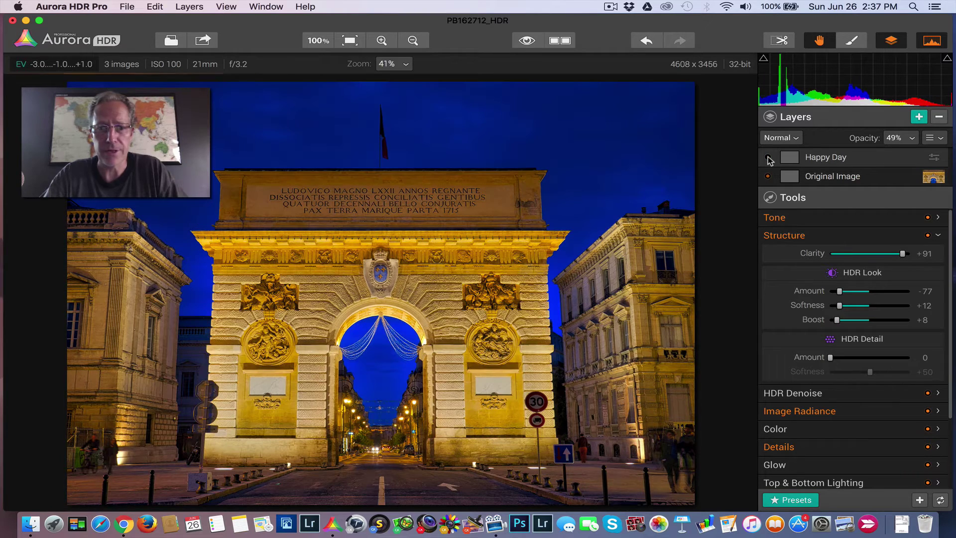
pyautogui.click(768, 158)
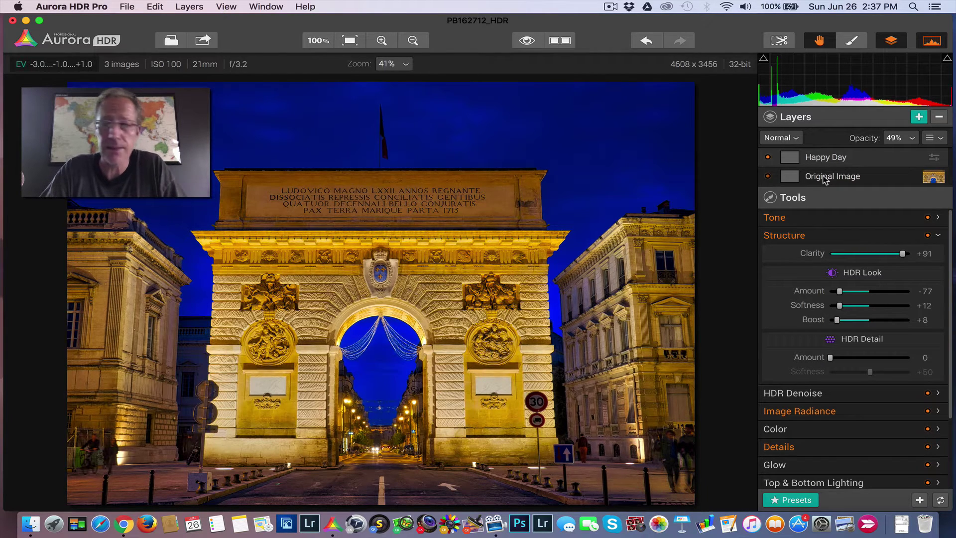
# Step: Add another adjustment layer on top of the stack and name it Colors
pyautogui.click(919, 118)
pyautogui.write('Co')
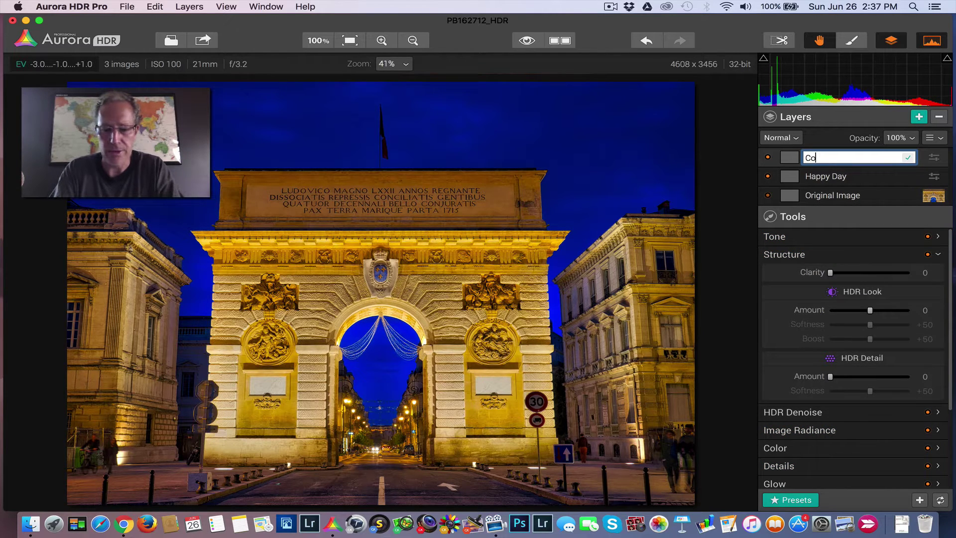
pyautogui.write('lors')
pyautogui.press('Return')
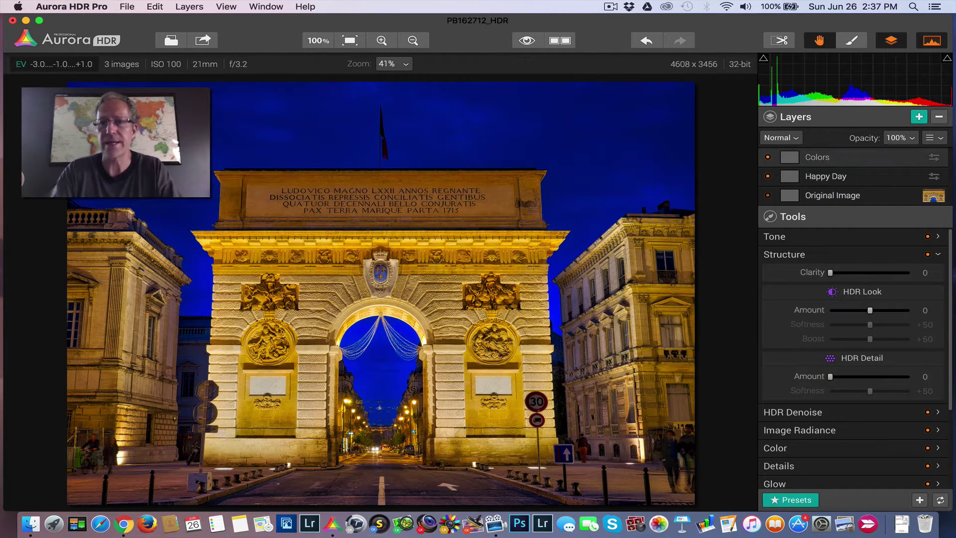
# Step: Set the Colors layer's Structure to Clarity +17 and HDR Look Amount +14, and compare with the layer hidden
pyautogui.click(827, 261)
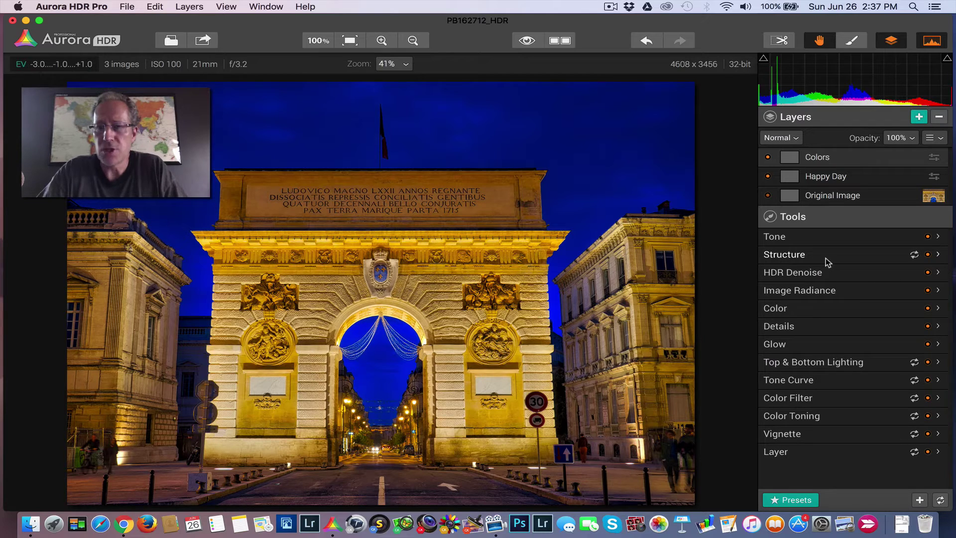
pyautogui.click(825, 258)
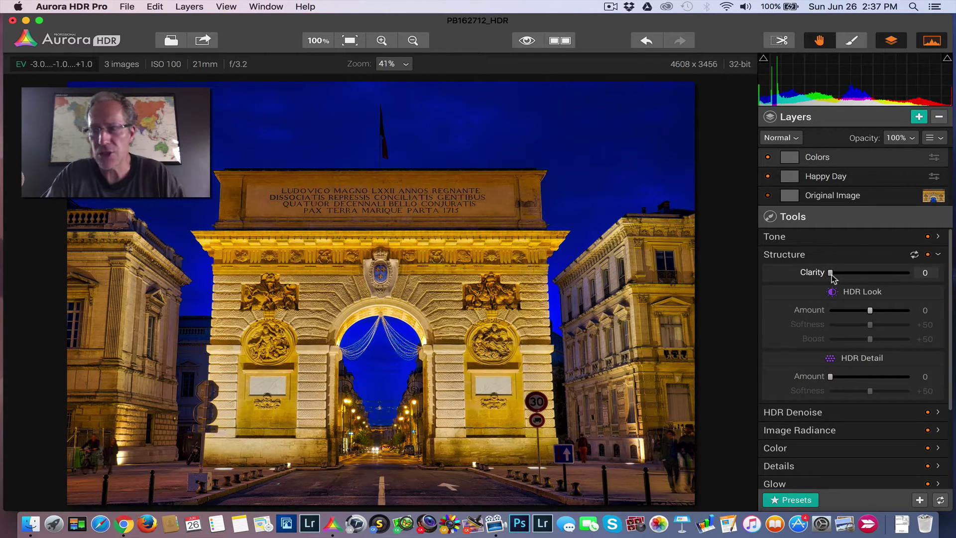
pyautogui.moveTo(831, 275); pyautogui.dragTo(844, 275)
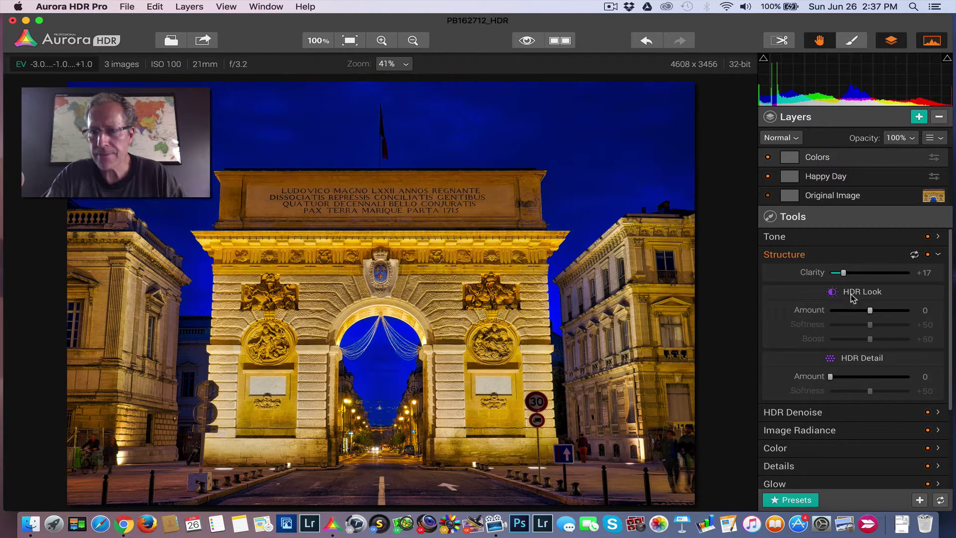
pyautogui.moveTo(871, 310); pyautogui.dragTo(879, 312)
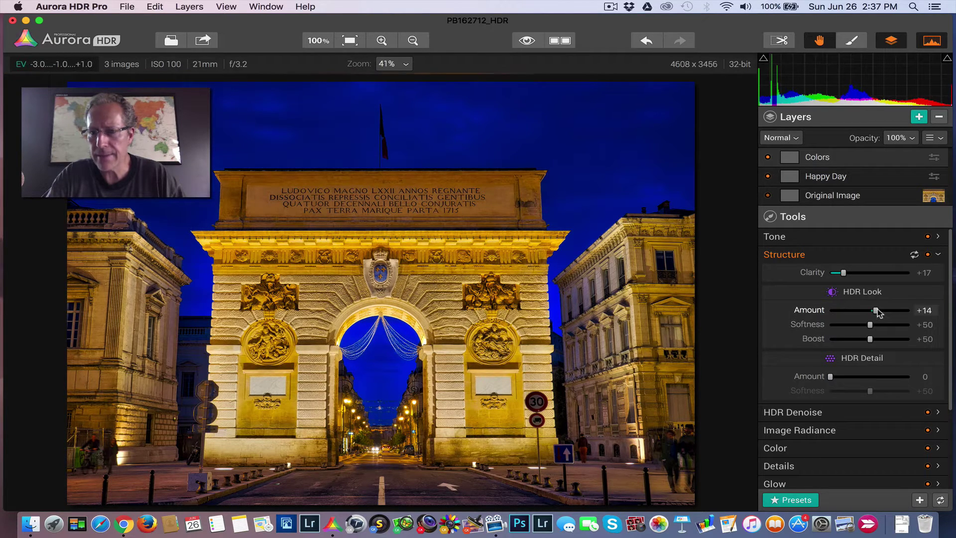
pyautogui.click(865, 256)
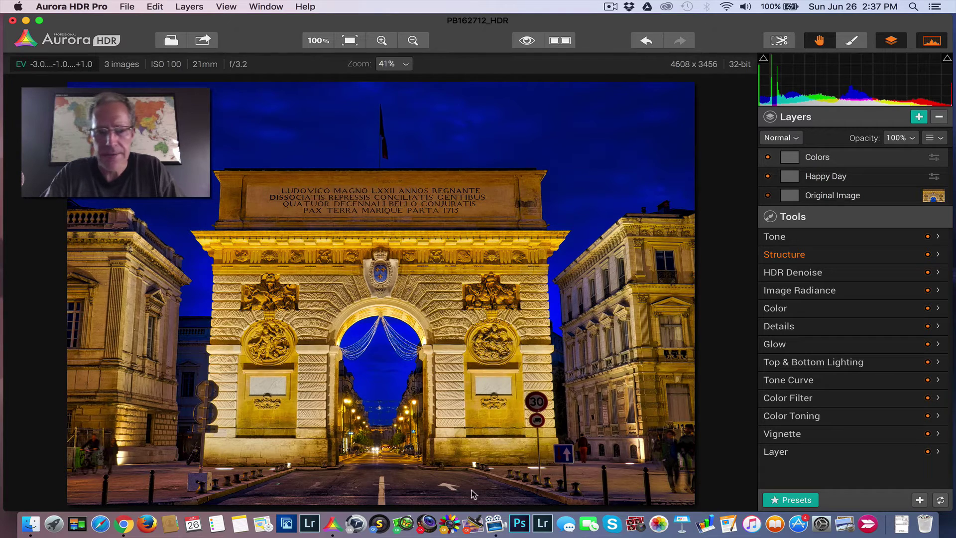
pyautogui.click(768, 157)
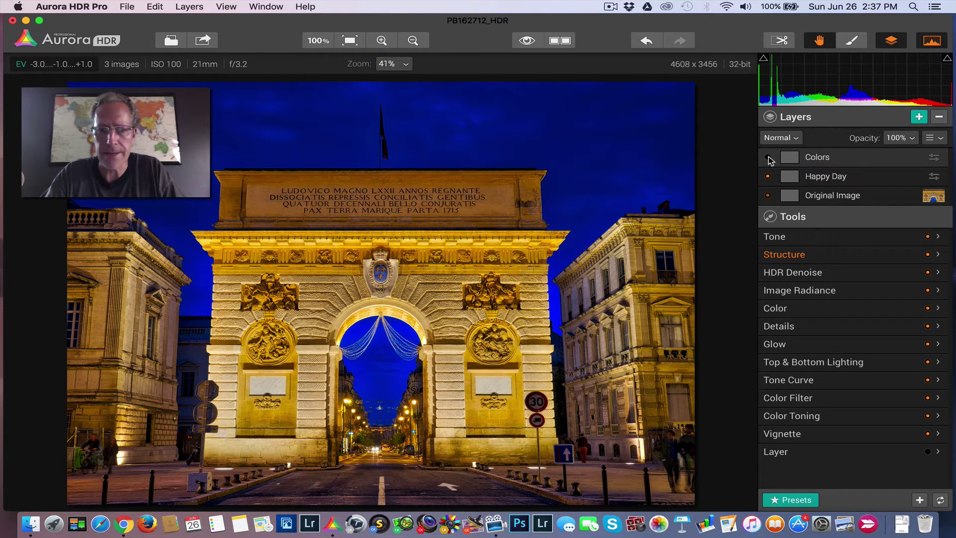
pyautogui.click(768, 157)
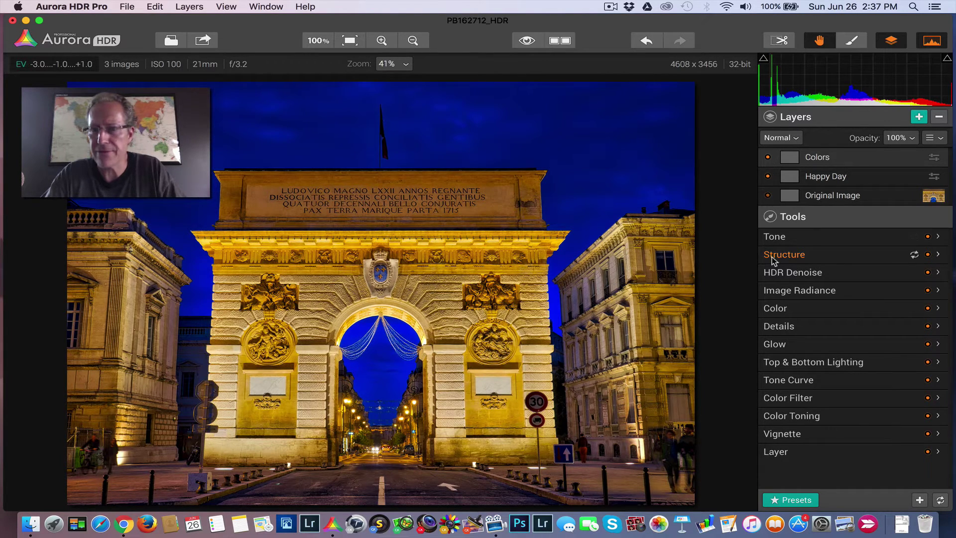
# Step: Raise the Image Radiance Amount on the Colors layer to +31
pyautogui.click(825, 292)
pyautogui.moveTo(830, 308); pyautogui.dragTo(856, 309)
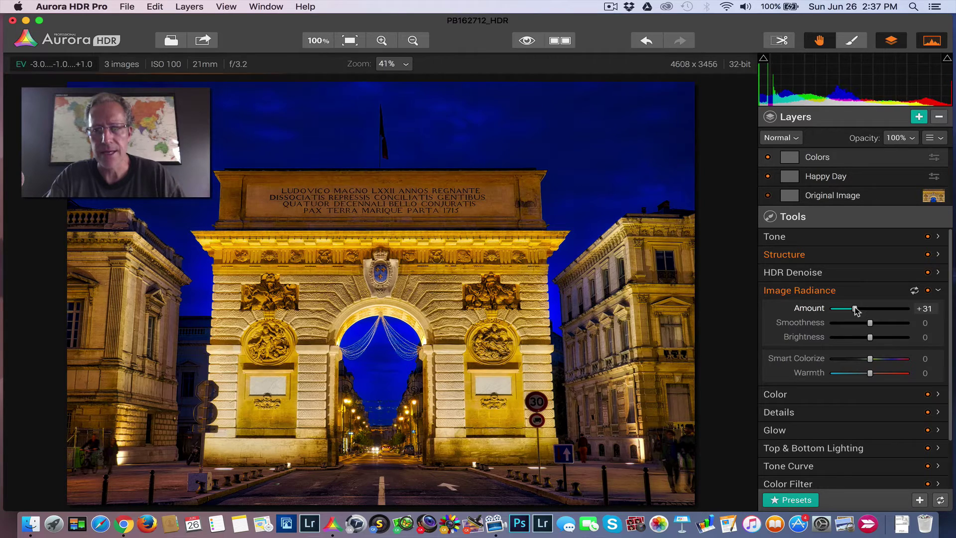
pyautogui.click(889, 294)
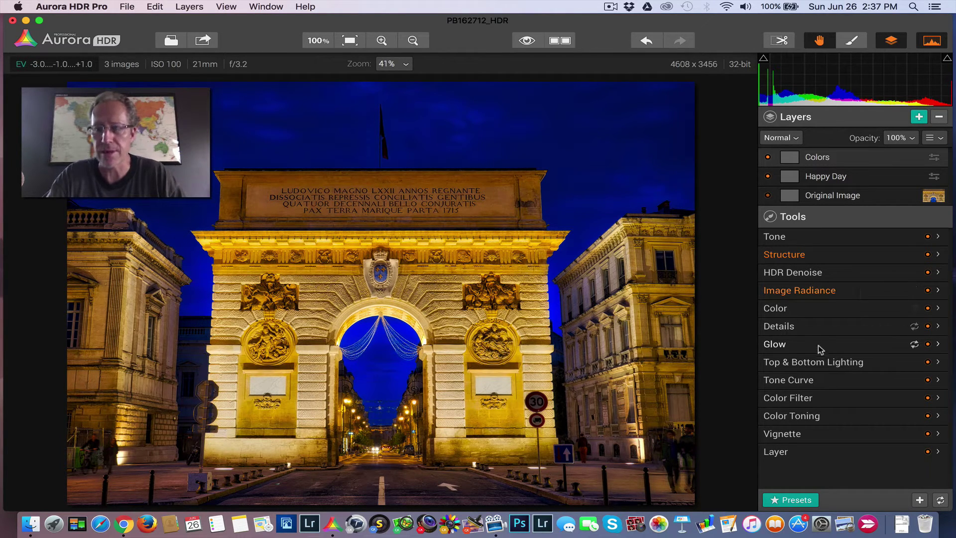
# Step: Apply the purple-and-green Color Toning preset to the Colors layer and lower its Highlights Saturation to +27
pyautogui.click(813, 417)
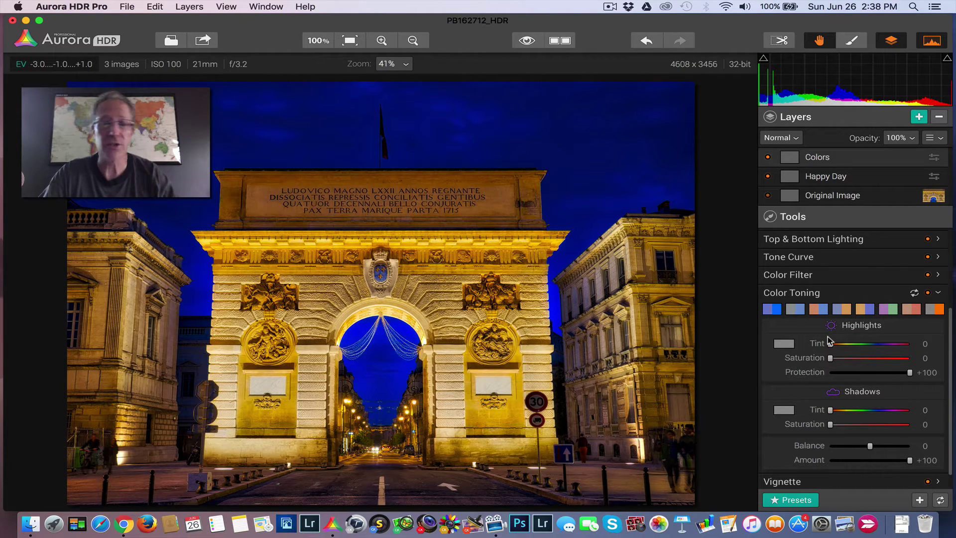
pyautogui.click(889, 309)
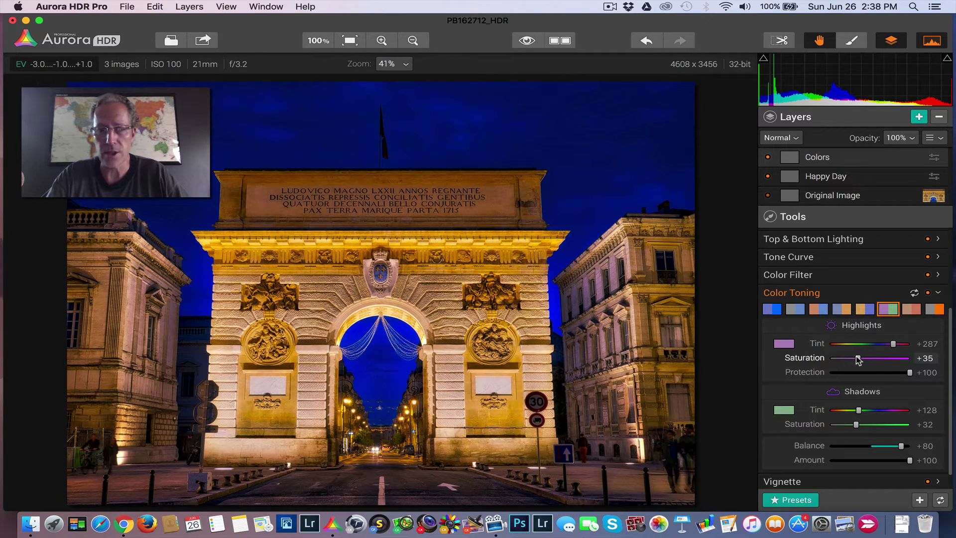
pyautogui.moveTo(858, 360); pyautogui.dragTo(852, 360)
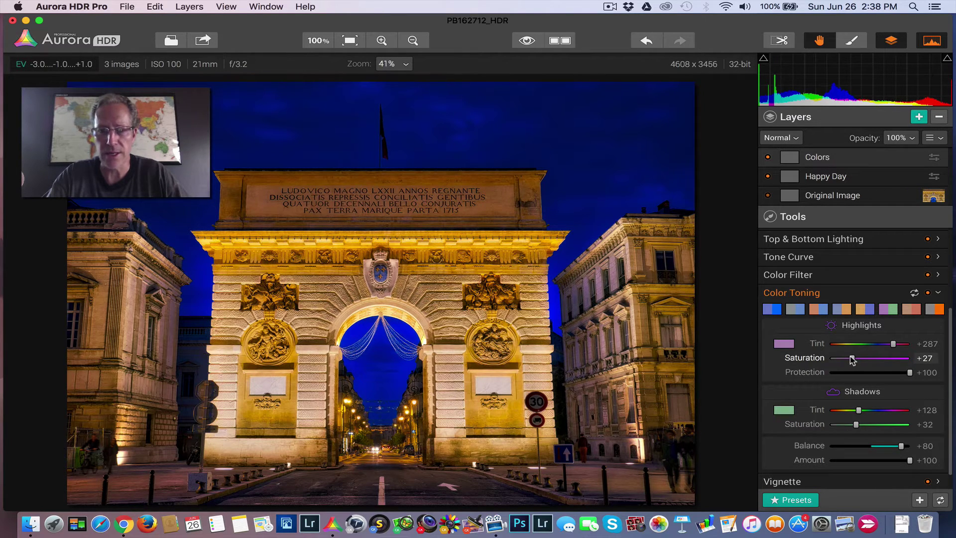
pyautogui.click(895, 293)
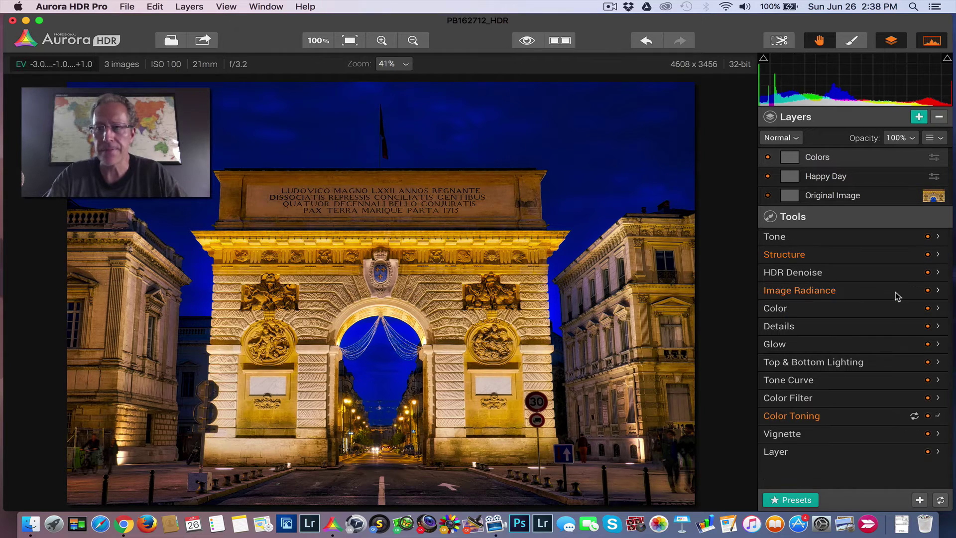
# Step: Lower the Yellow saturation in the Colors layer's Color Filter to -10 and toggle the filter to compare the effect
pyautogui.click(829, 402)
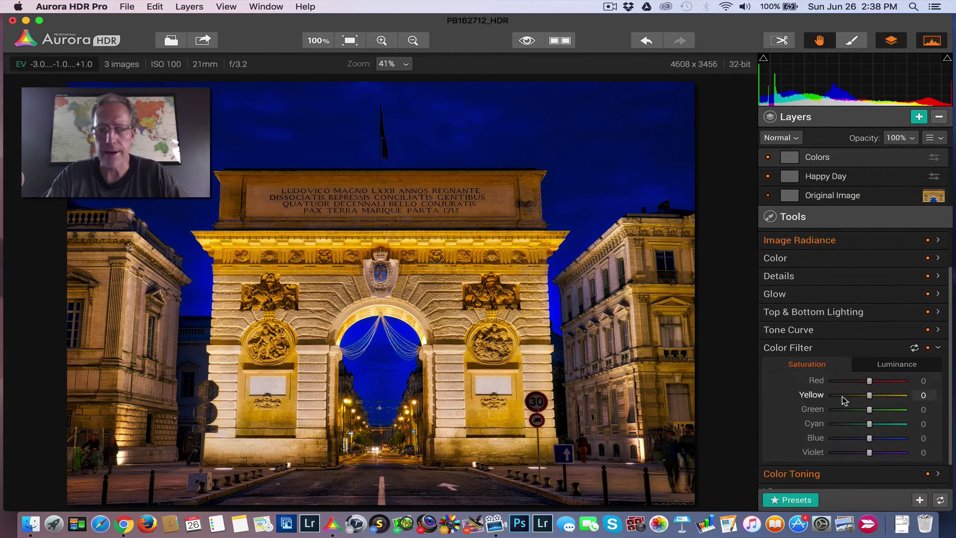
pyautogui.moveTo(870, 396); pyautogui.dragTo(866, 396)
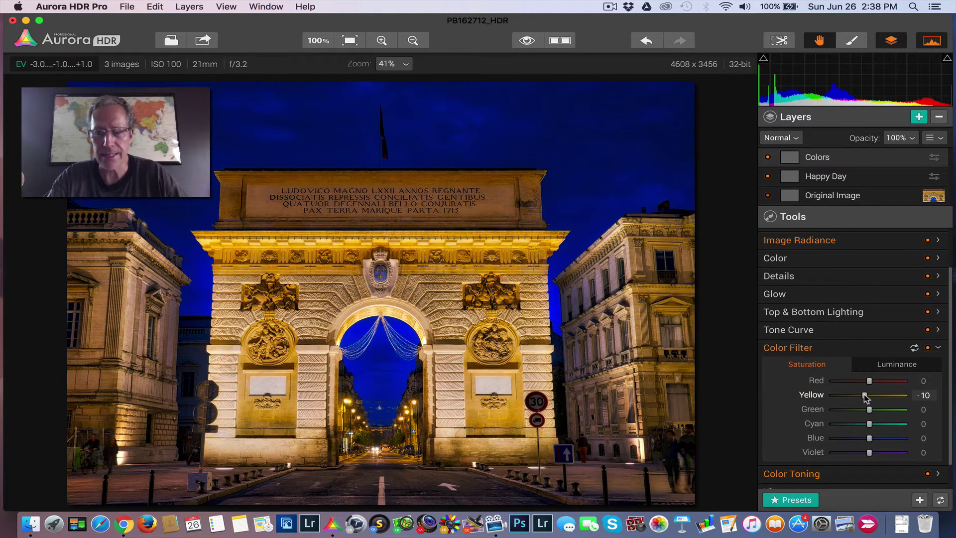
pyautogui.click(876, 354)
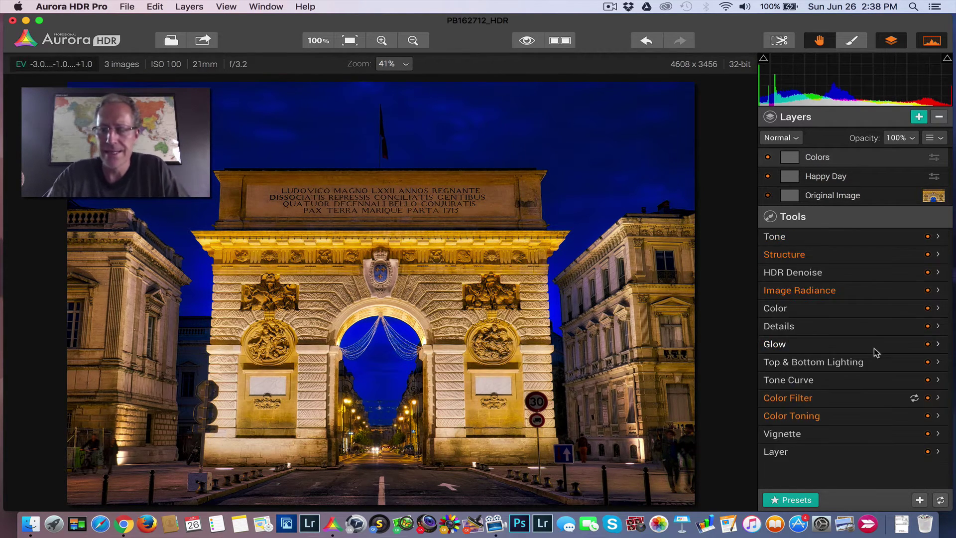
pyautogui.click(928, 399)
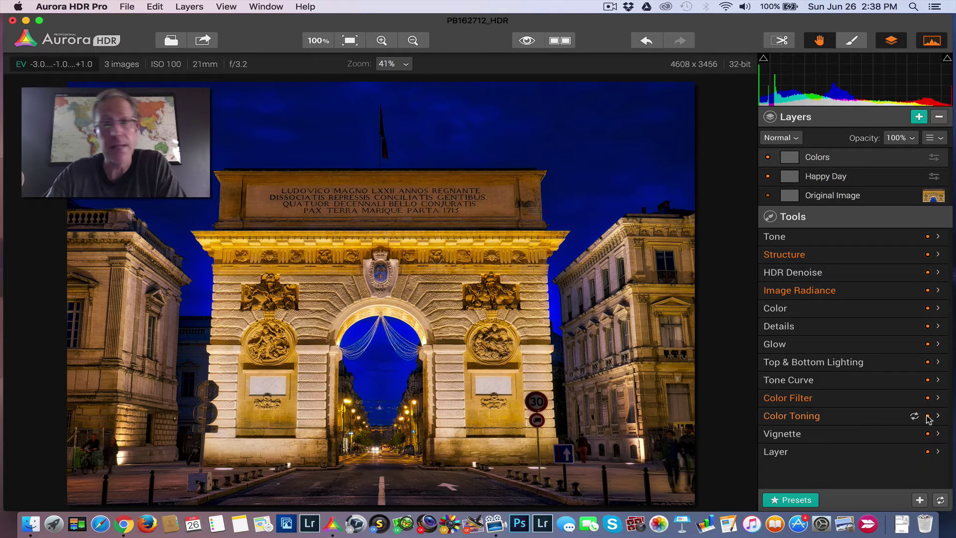
# Step: Set the Bottom tonality in the Colors layer's Top & Bottom Lighting to +20
pyautogui.click(855, 363)
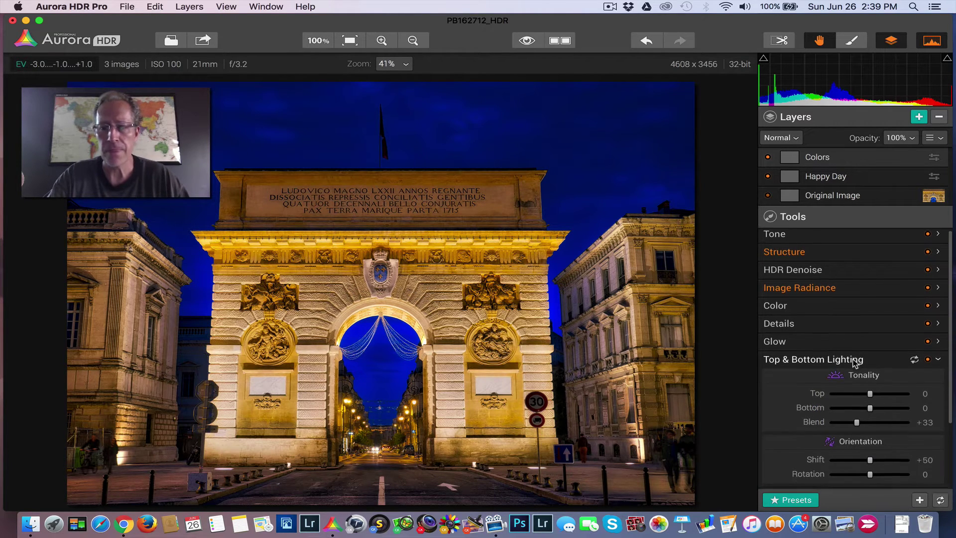
pyautogui.scroll(-2, 854, 362)
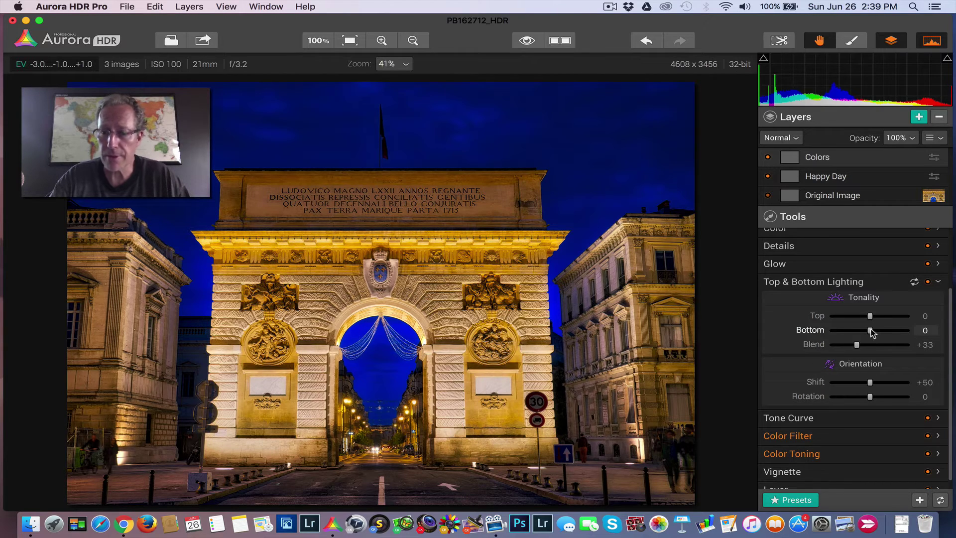
pyautogui.moveTo(870, 331); pyautogui.dragTo(878, 331)
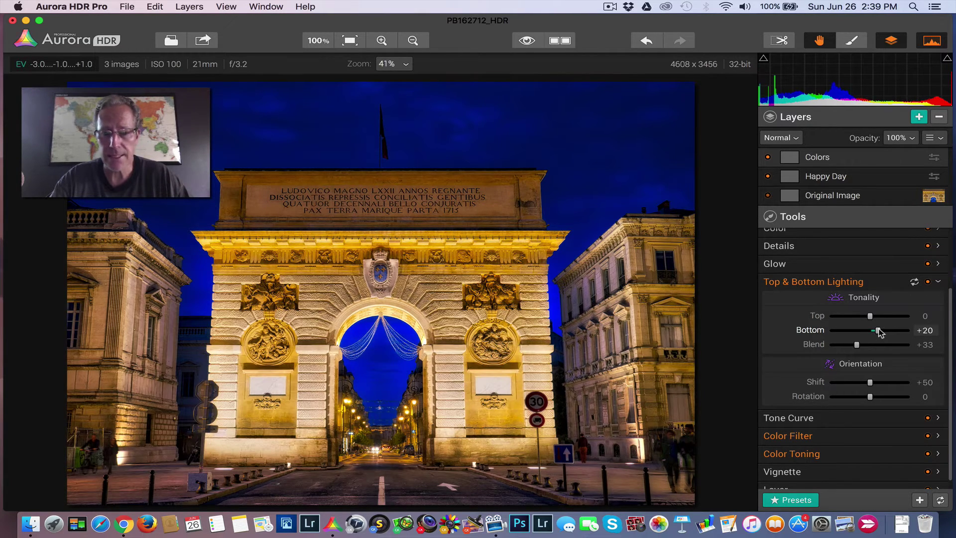
pyautogui.click(877, 286)
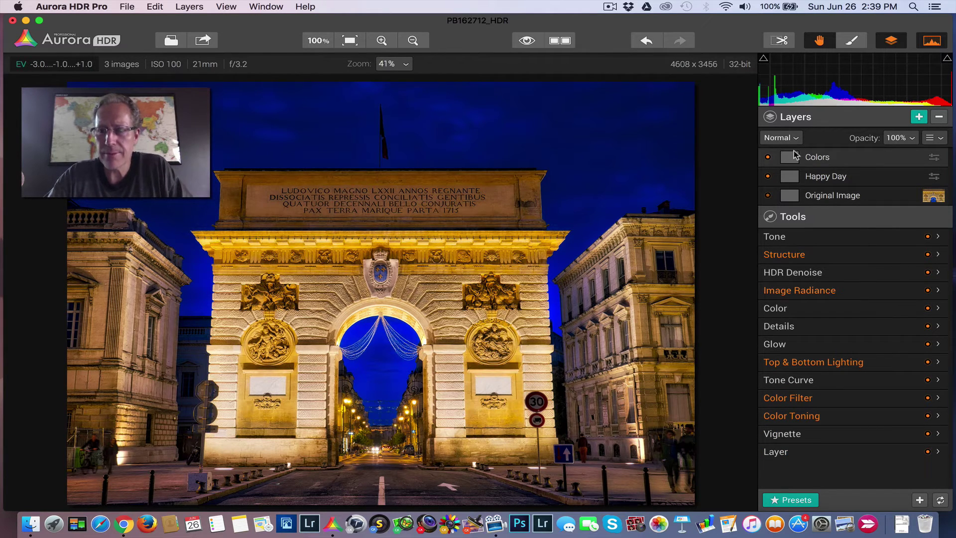
# Step: Compare the image with the Colors layer hidden and visible, and review the layer's Structure settings
pyautogui.click(768, 157)
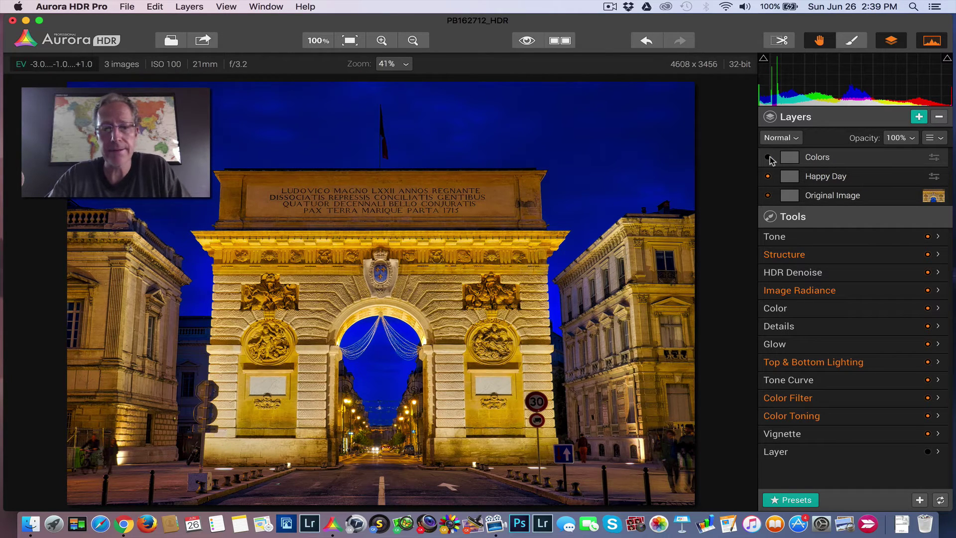
pyautogui.click(768, 158)
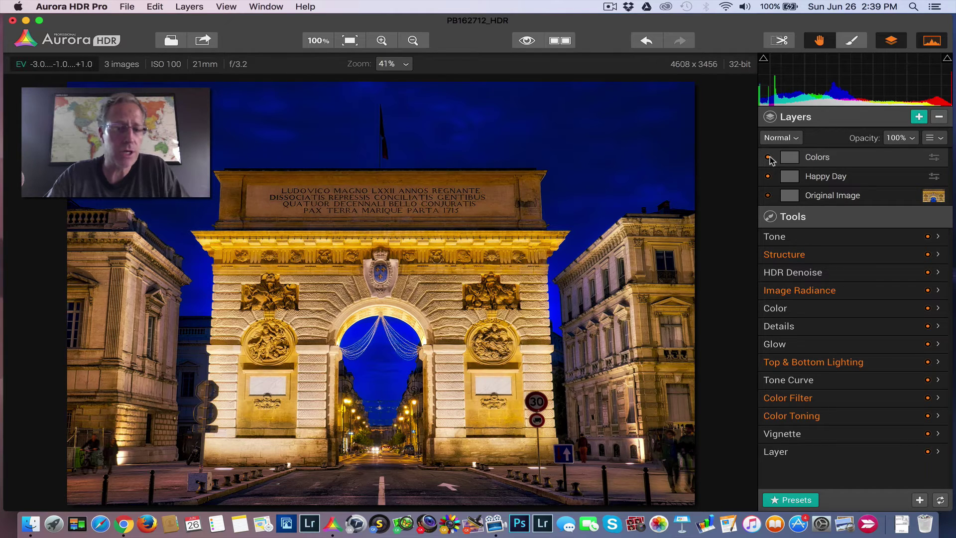
pyautogui.click(768, 157)
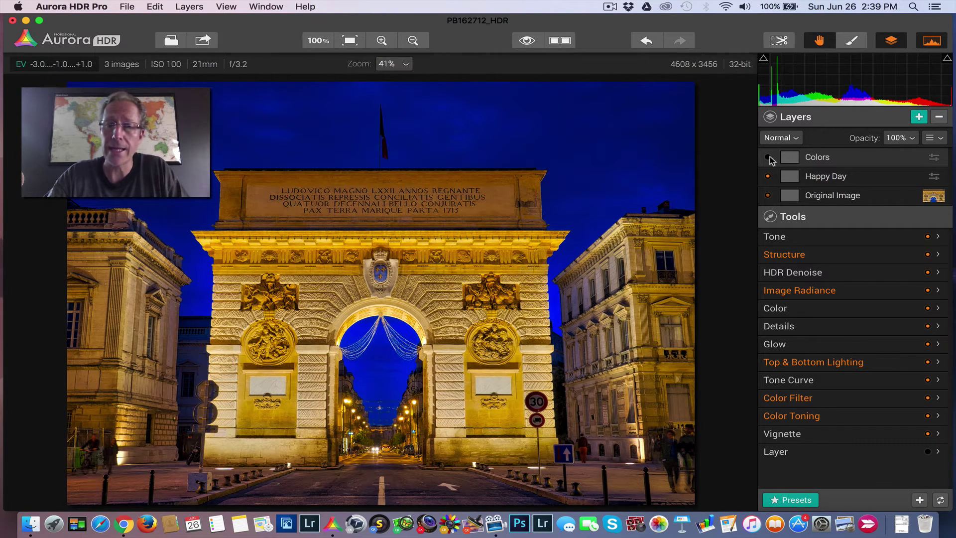
pyautogui.click(768, 157)
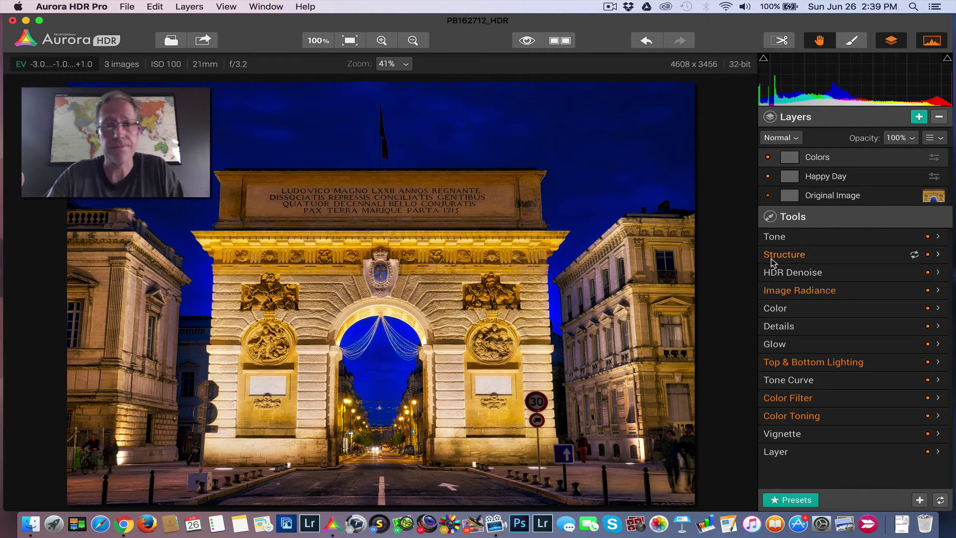
pyautogui.click(791, 255)
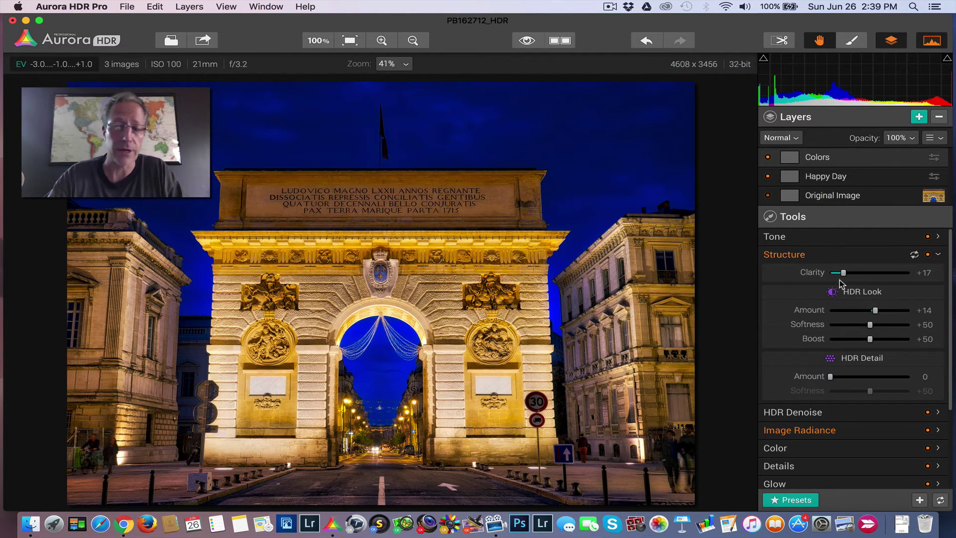
pyautogui.click(820, 256)
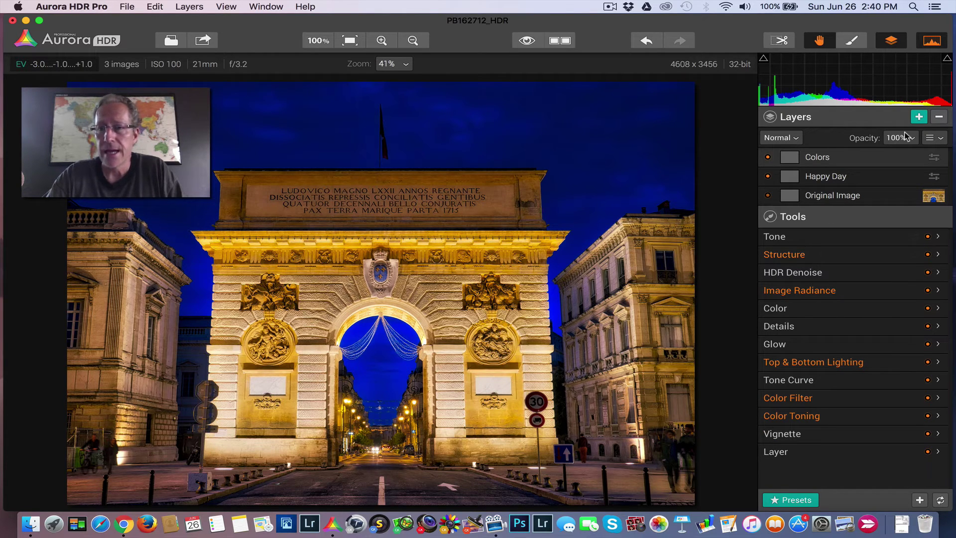
# Step: Add a new layer above Colors and name it DeNoise
pyautogui.click(919, 117)
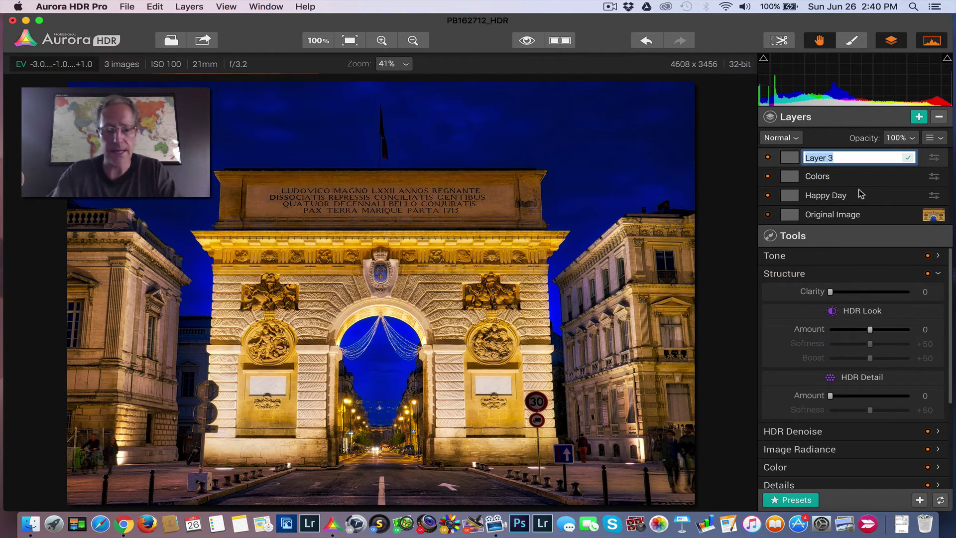
pyautogui.write('DeNoise')
pyautogui.press('Return')
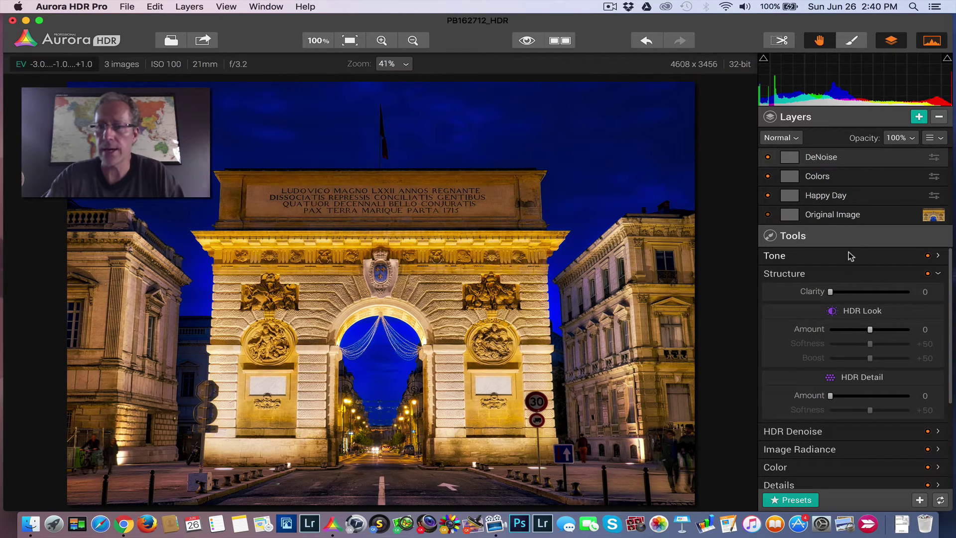
# Step: Set the DeNoise layer's HDR Denoise Amount to +29 and Smooth to +17
pyautogui.click(844, 273)
pyautogui.click(843, 295)
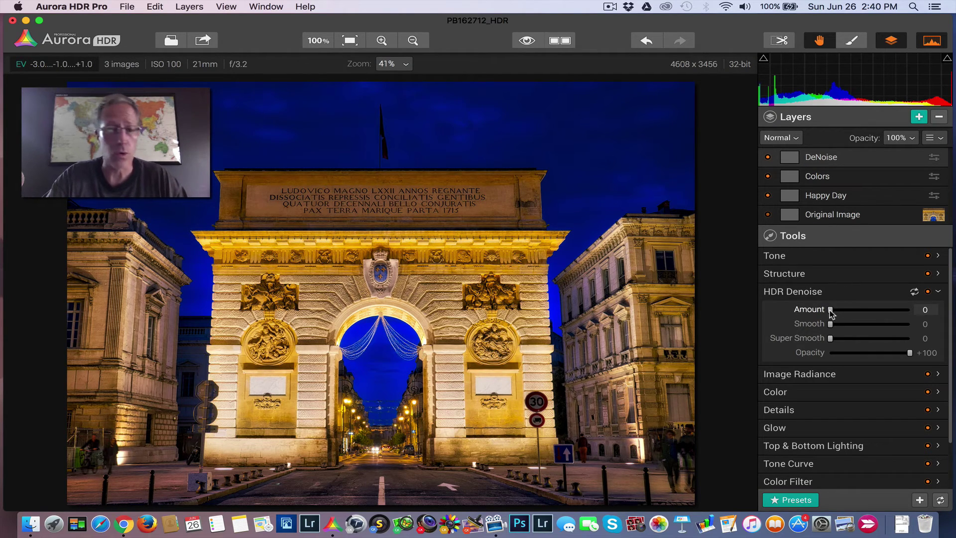
pyautogui.moveTo(831, 312)
pyautogui.mouseDown()
pyautogui.moveTo(854, 312)
pyautogui.moveTo(843, 324)
pyautogui.mouseUp()
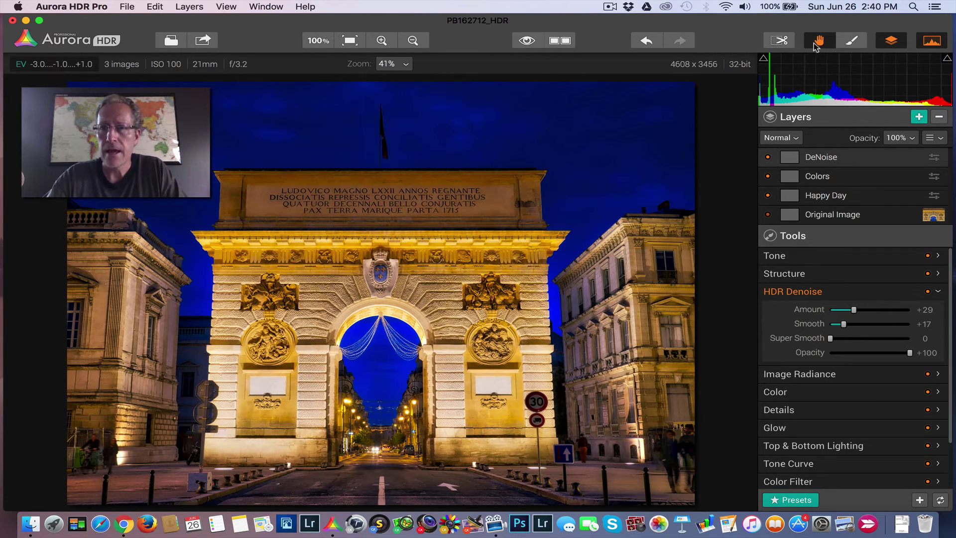
# Step: Erase the DeNoise layer's effect from the arch, side buildings and street using a mask eraser of size +153
pyautogui.click(860, 41)
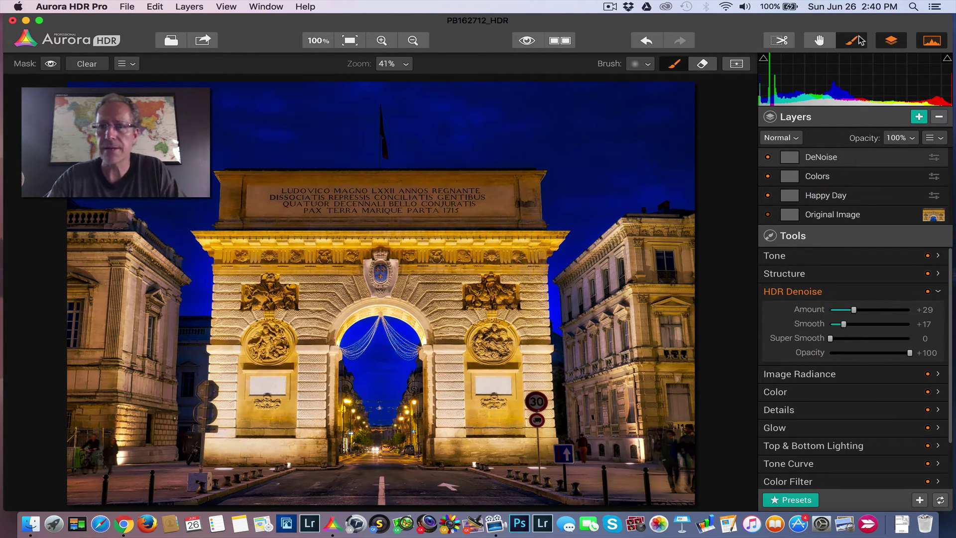
pyautogui.click(642, 64)
pyautogui.moveTo(653, 116)
pyautogui.mouseDown()
pyautogui.moveTo(689, 116)
pyautogui.moveTo(646, 101)
pyautogui.mouseUp()
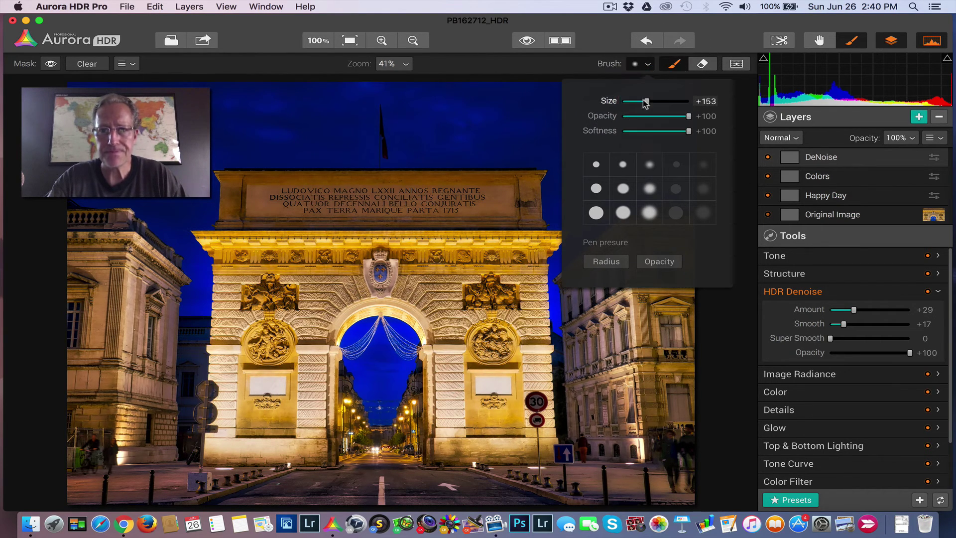
pyautogui.click(639, 65)
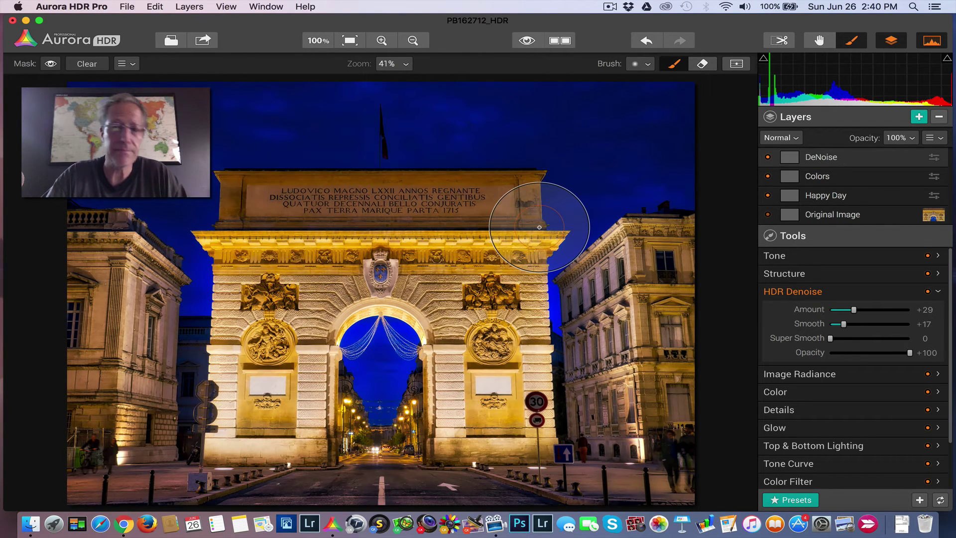
pyautogui.click(701, 64)
pyautogui.moveTo(641, 251)
pyautogui.mouseDown()
pyautogui.moveTo(644, 273)
pyautogui.moveTo(673, 255)
pyautogui.moveTo(614, 289)
pyautogui.moveTo(645, 350)
pyautogui.moveTo(650, 340)
pyautogui.moveTo(645, 413)
pyautogui.moveTo(536, 397)
pyautogui.moveTo(499, 359)
pyautogui.moveTo(509, 231)
pyautogui.moveTo(497, 216)
pyautogui.moveTo(269, 213)
pyautogui.moveTo(281, 301)
pyautogui.moveTo(266, 271)
pyautogui.moveTo(261, 400)
pyautogui.moveTo(277, 441)
pyautogui.moveTo(310, 307)
pyautogui.moveTo(368, 262)
pyautogui.moveTo(421, 269)
pyautogui.moveTo(480, 310)
pyautogui.moveTo(499, 442)
pyautogui.moveTo(593, 458)
pyautogui.moveTo(667, 404)
pyautogui.moveTo(640, 391)
pyautogui.moveTo(435, 482)
pyautogui.moveTo(248, 485)
pyautogui.moveTo(155, 438)
pyautogui.moveTo(184, 350)
pyautogui.moveTo(118, 292)
pyautogui.moveTo(105, 260)
pyautogui.moveTo(102, 370)
pyautogui.mouseUp()
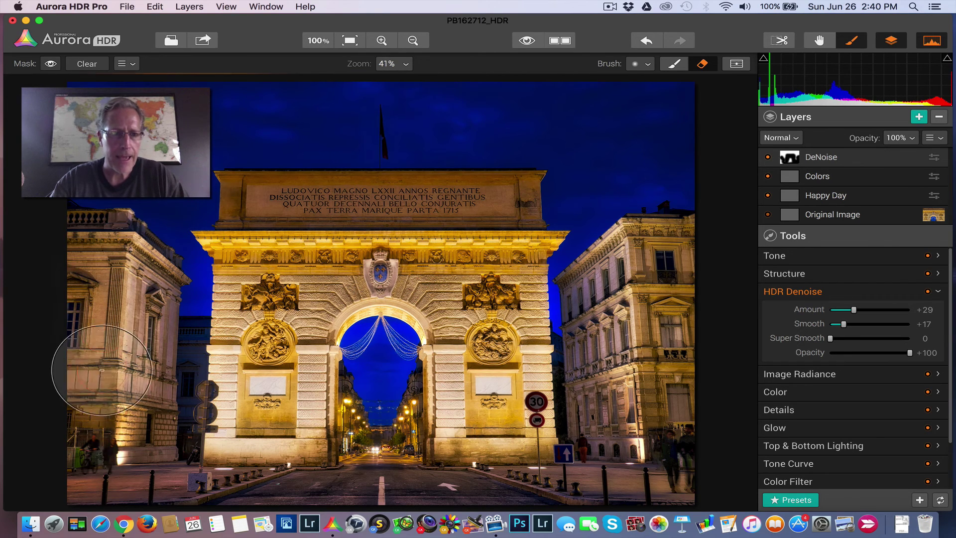
# Step: Refine the DeNoise mask using its overlay, erasing it over the street and repainting the sky inside the arch with a smaller brush
pyautogui.click(50, 64)
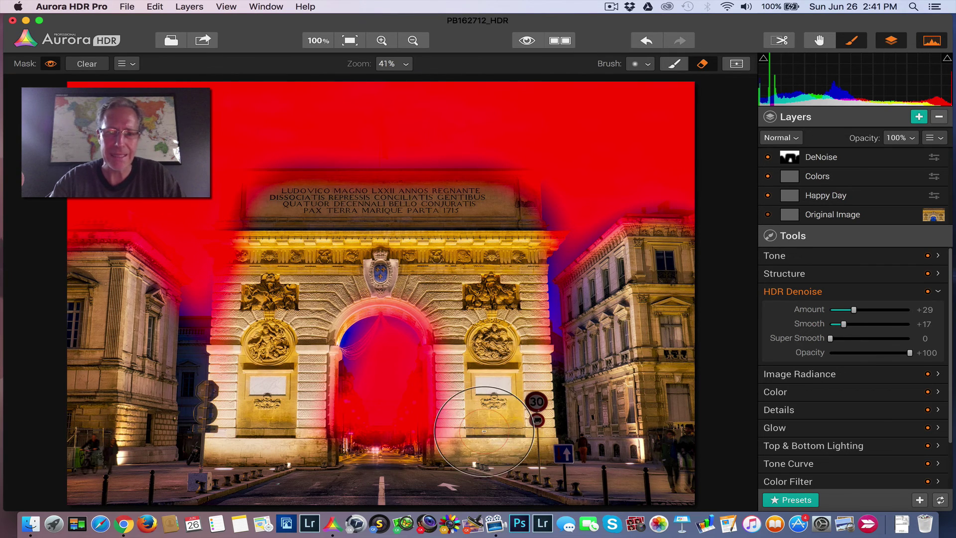
pyautogui.moveTo(484, 431)
pyautogui.mouseDown()
pyautogui.moveTo(472, 375)
pyautogui.moveTo(470, 434)
pyautogui.moveTo(300, 452)
pyautogui.moveTo(292, 390)
pyautogui.moveTo(267, 459)
pyautogui.mouseUp()
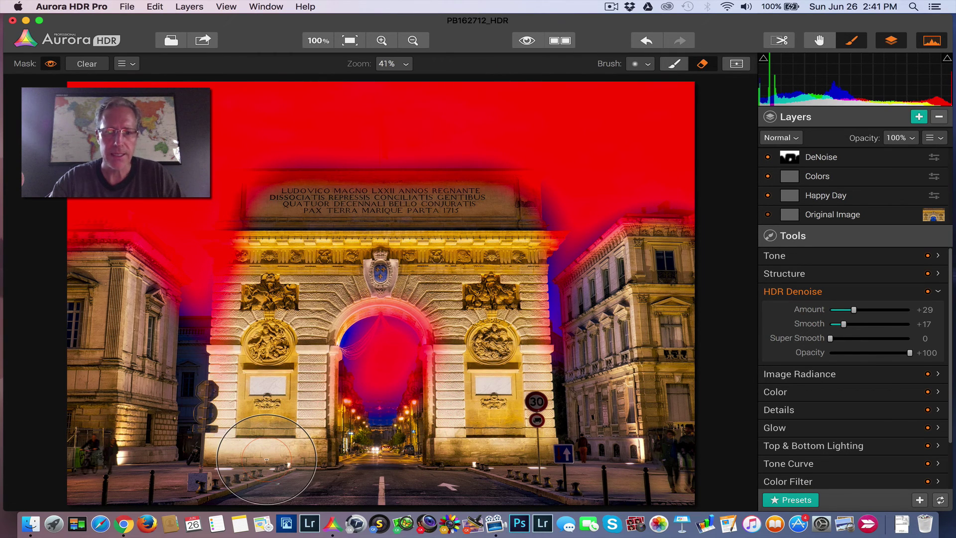
pyautogui.click(674, 64)
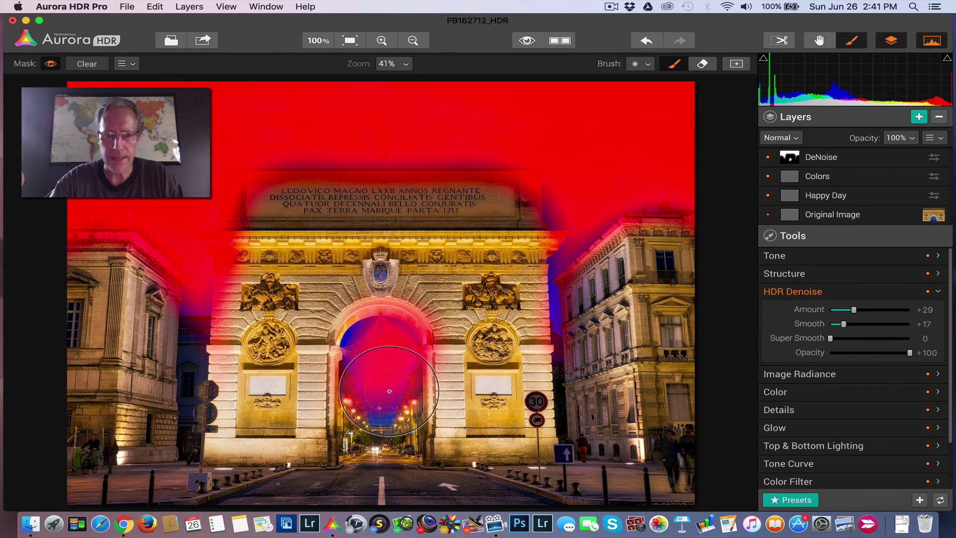
pyautogui.press('[')
pyautogui.press('[')
pyautogui.press('[')
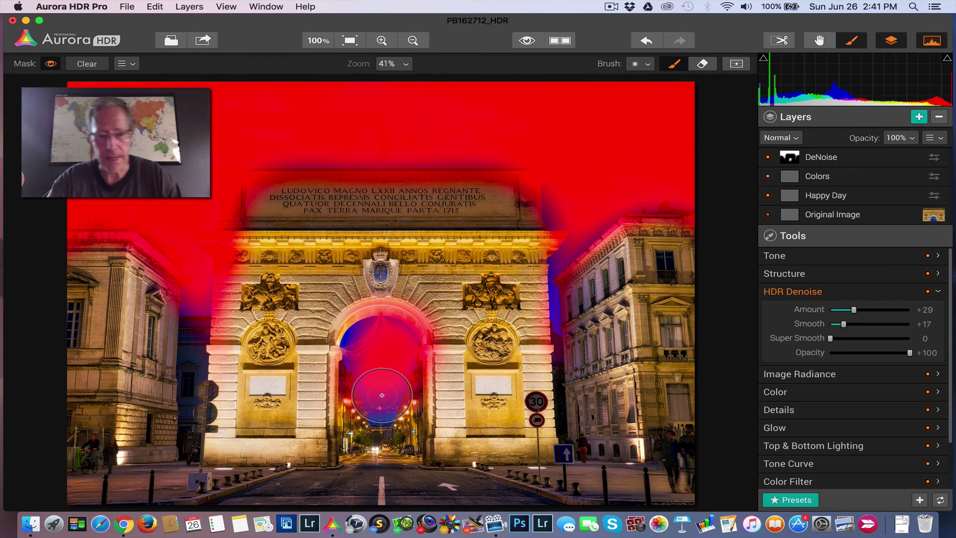
pyautogui.moveTo(382, 395)
pyautogui.mouseDown()
pyautogui.moveTo(399, 398)
pyautogui.moveTo(358, 423)
pyautogui.moveTo(368, 341)
pyautogui.mouseUp()
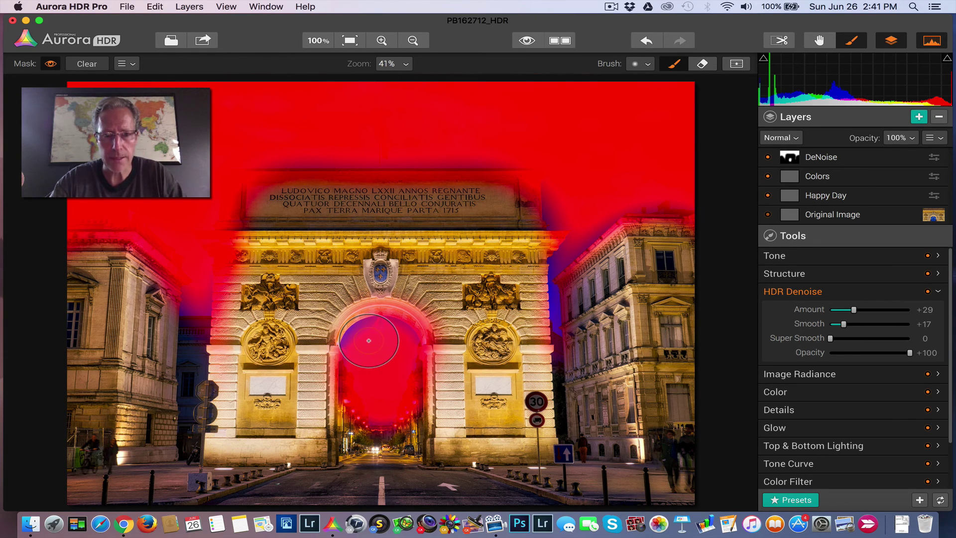
pyautogui.click(50, 64)
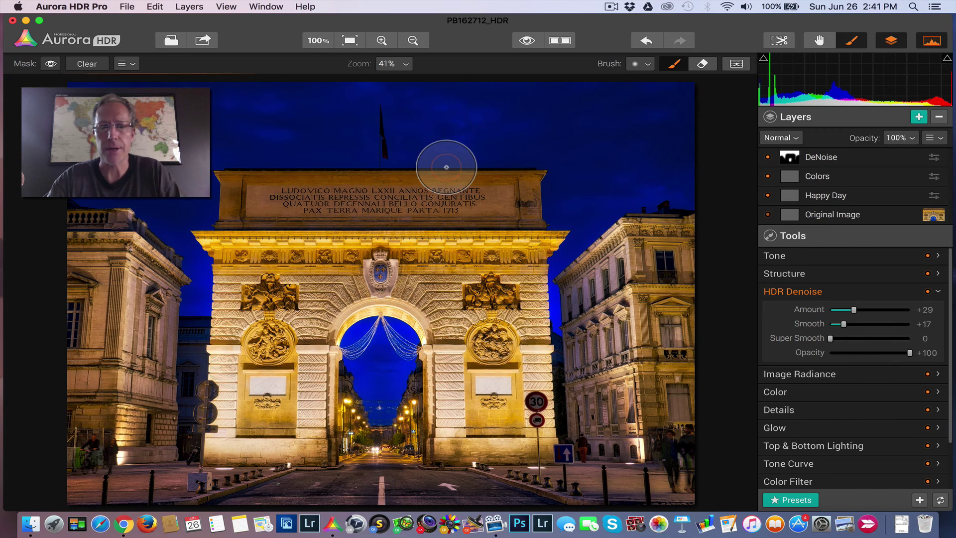
# Step: Compare the edited image with the original unedited version and return to the edited view
pyautogui.click(525, 41)
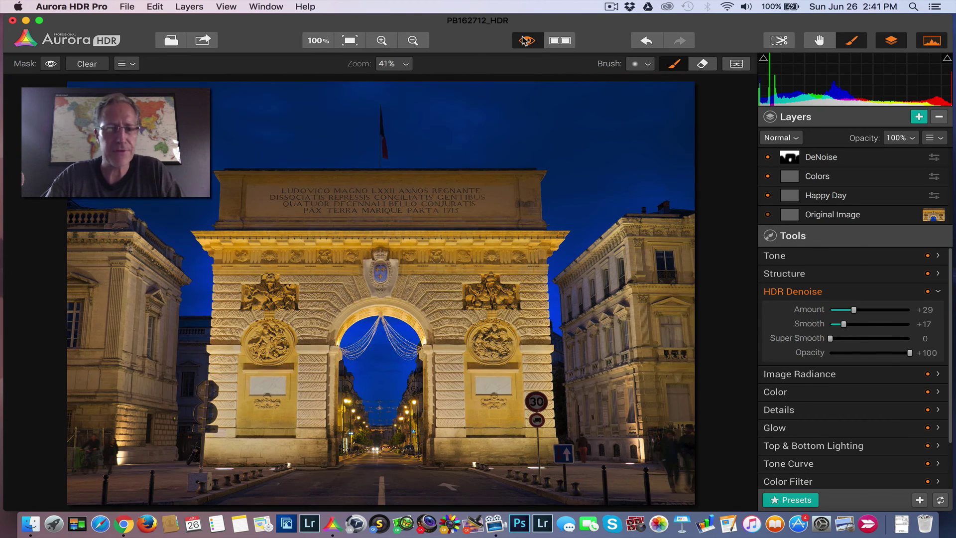
pyautogui.click(524, 42)
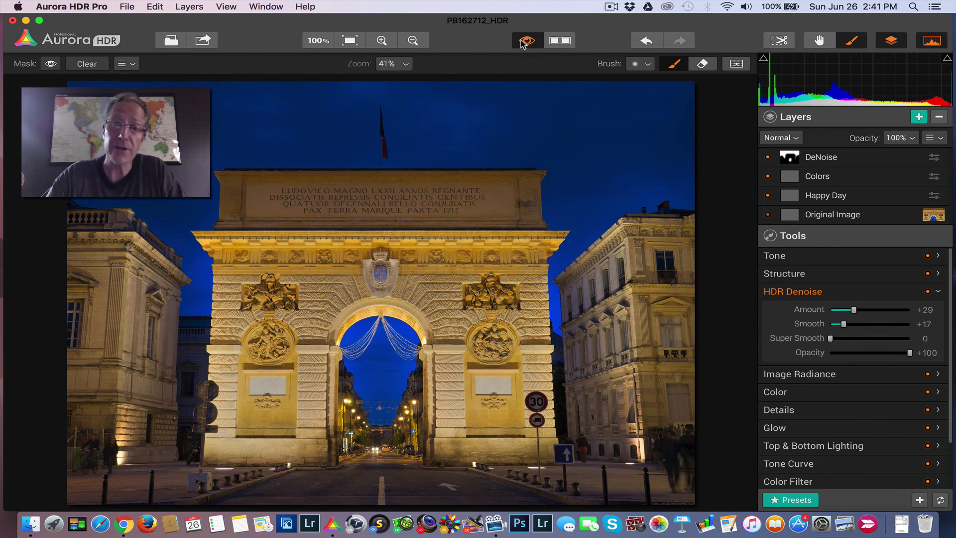
pyautogui.click(522, 43)
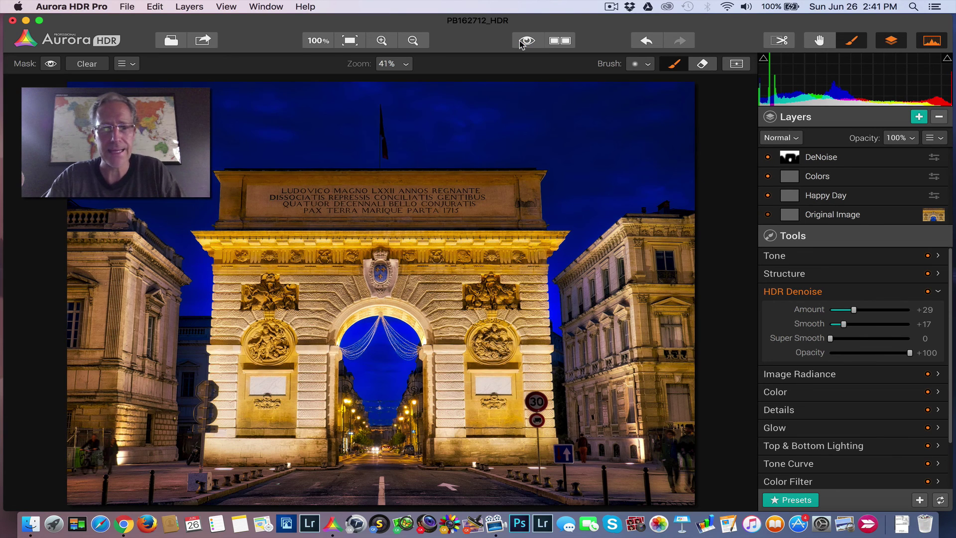